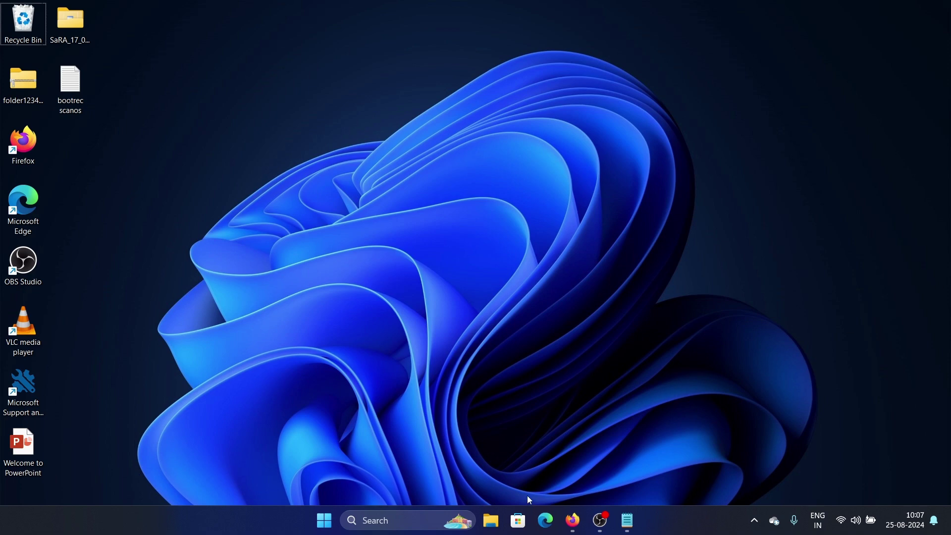
# Step: Open the properties of the OS (C:) drive in File Explorer and show its error checking and optimization tools
pyautogui.click(495, 520)
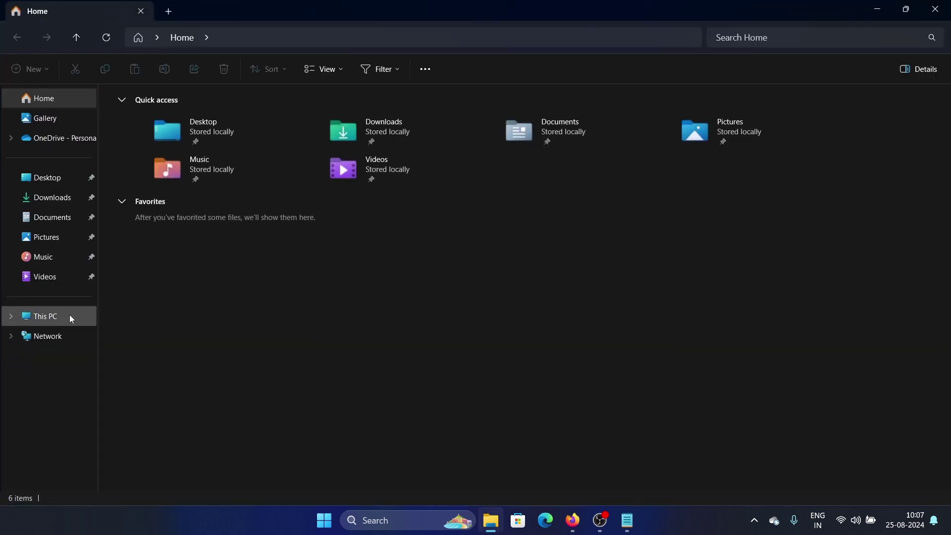
pyautogui.click(69, 317)
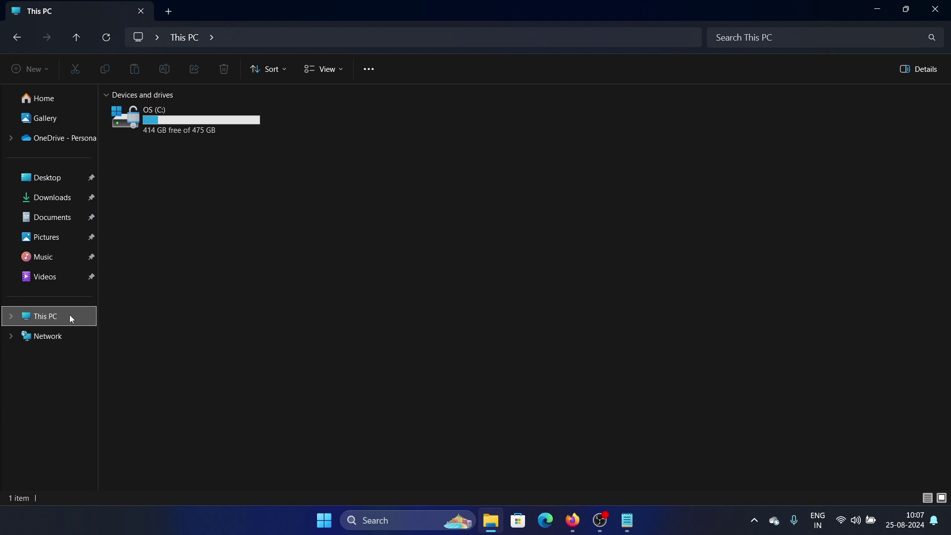
pyautogui.click(252, 119)
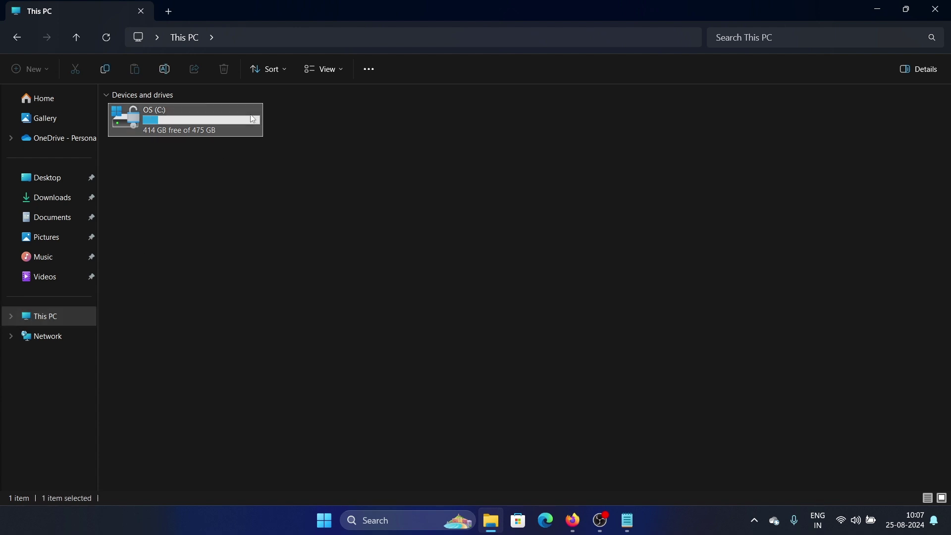
pyautogui.rightClick(253, 119)
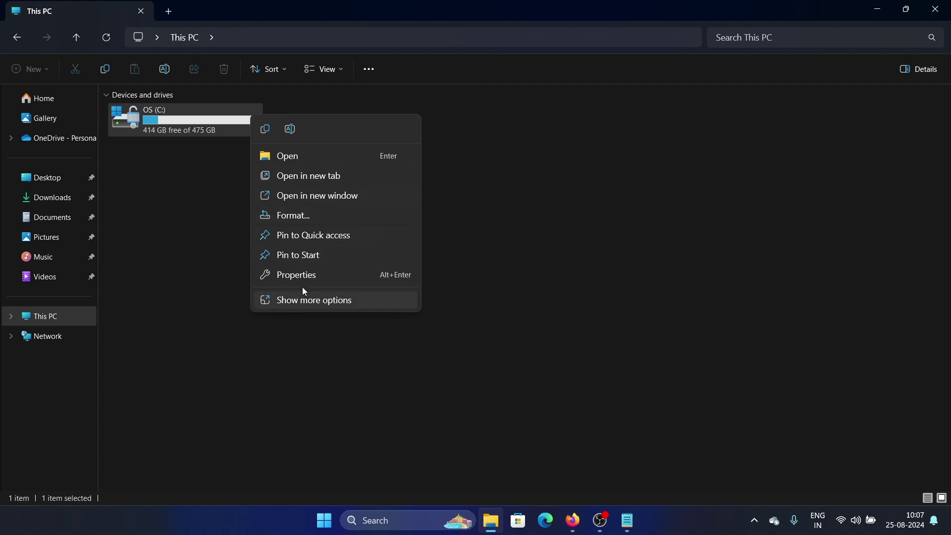
pyautogui.click(314, 281)
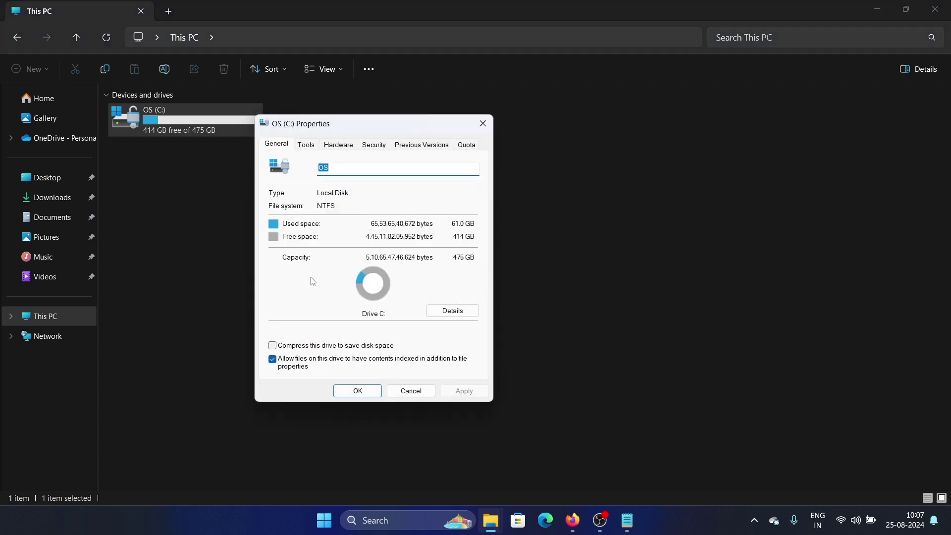
pyautogui.click(310, 148)
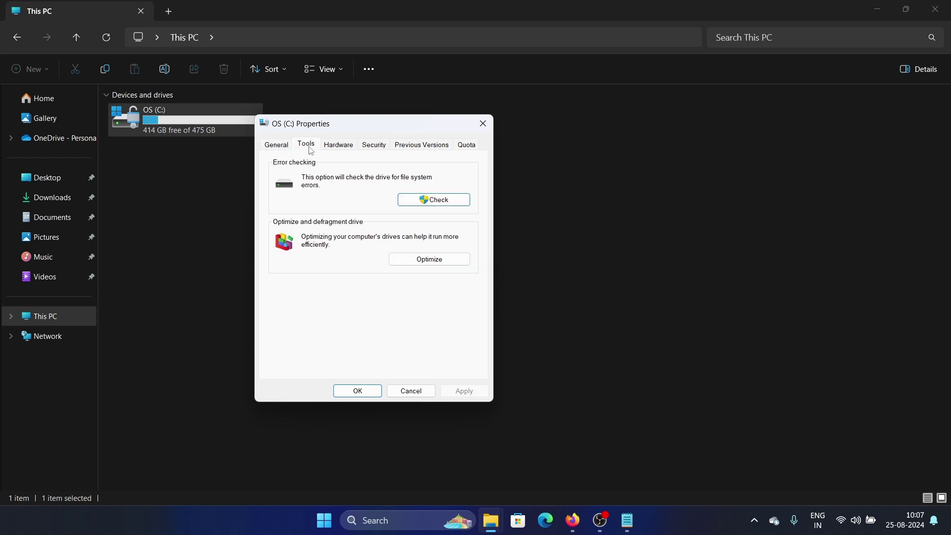
# Step: Open the file system error check for drive C:, dismiss it, and close the drive properties and File Explorer
pyautogui.click(456, 202)
pyautogui.click(609, 292)
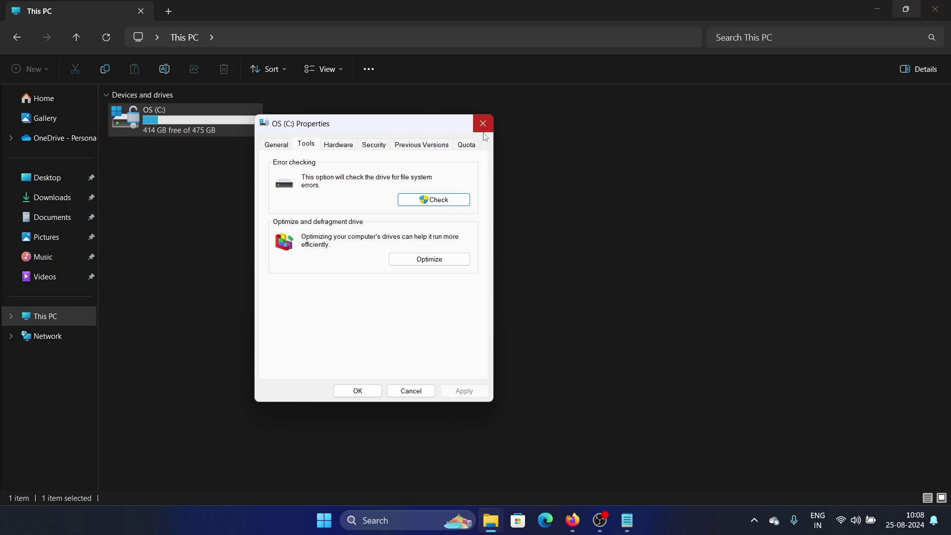
pyautogui.click(483, 125)
pyautogui.click(941, 6)
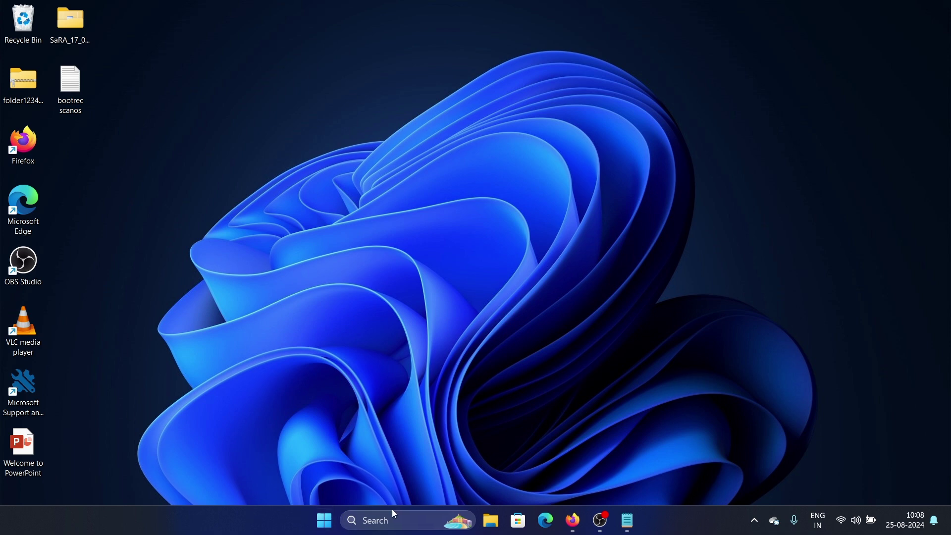
# Step: Open Command Prompt as administrator and approve the elevation request
pyautogui.click(401, 524)
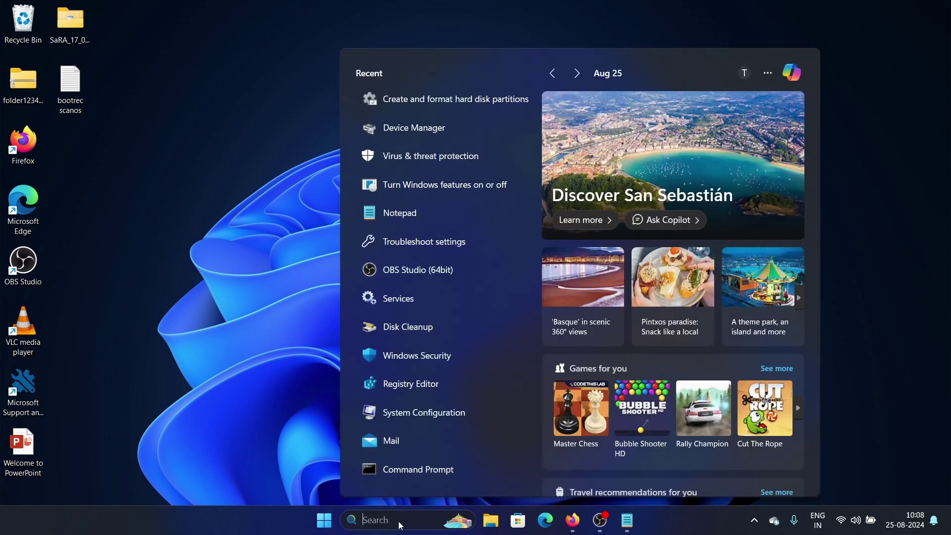
pyautogui.rightClick(442, 470)
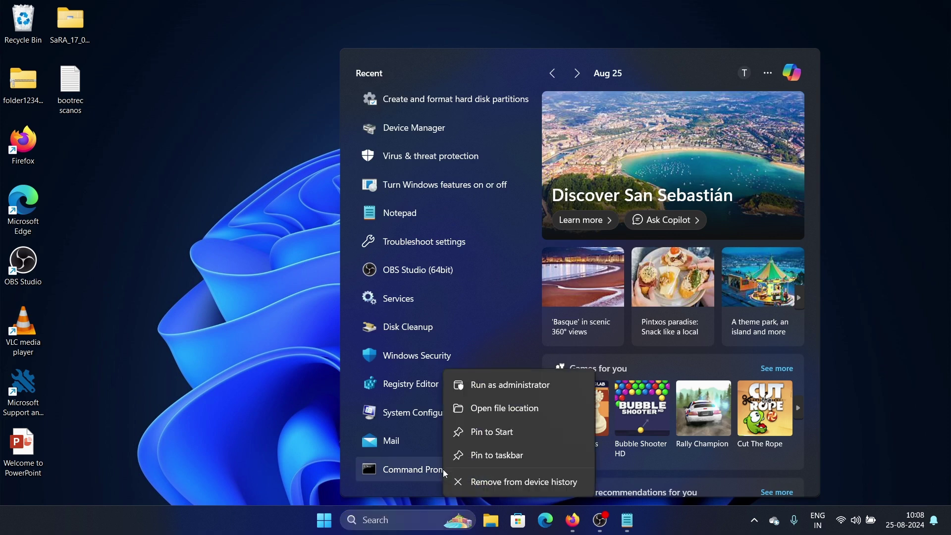
pyautogui.click(531, 385)
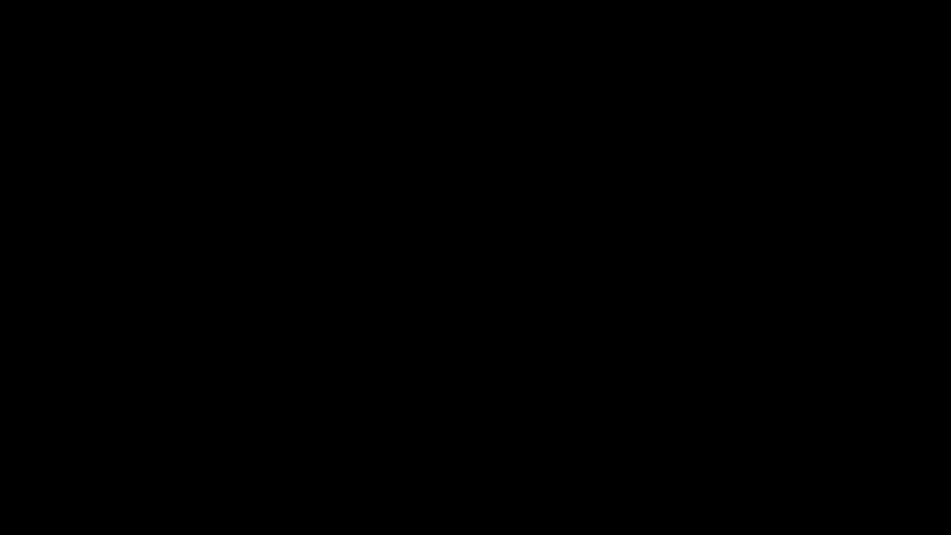
pyautogui.click(412, 358)
# Step: Run chkdsk /f /r, answer y to schedule the disk check for the next restart, and close Command Prompt
pyautogui.write('ch')
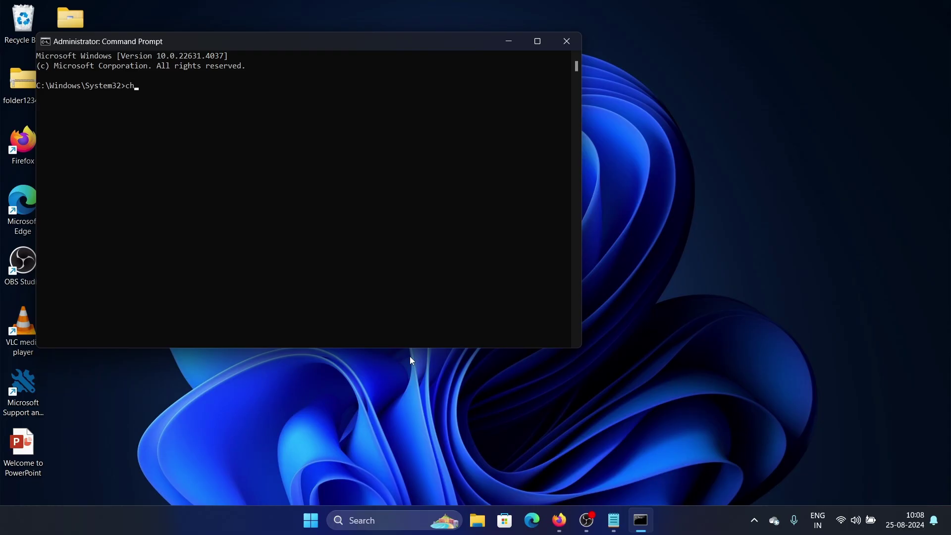
pyautogui.write('kdsk /f /r')
pyautogui.press('Return')
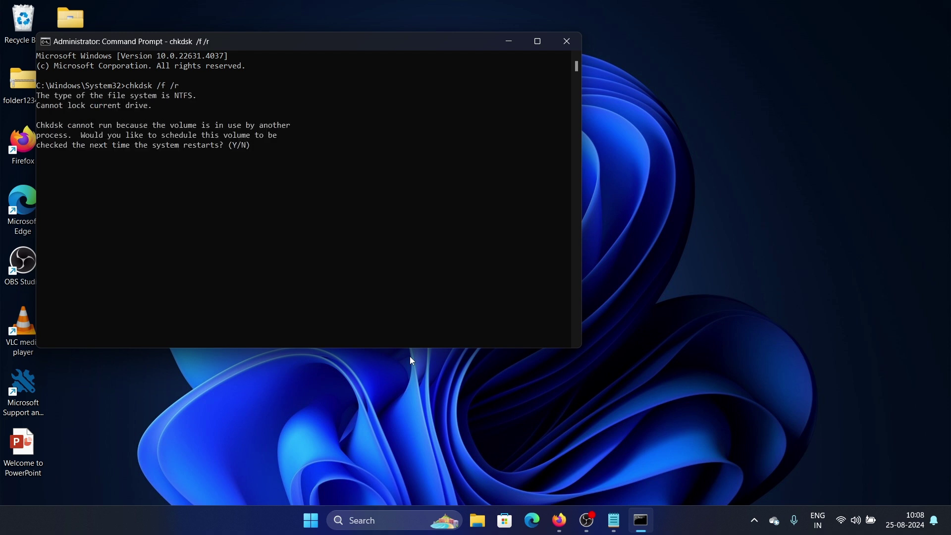
pyautogui.write('y')
pyautogui.click(575, 48)
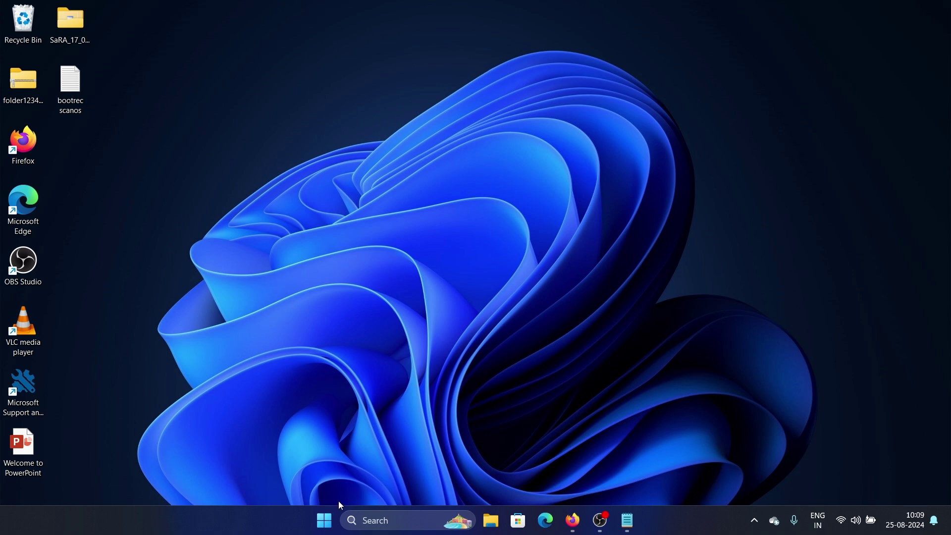
# Step: Search Windows for "part" and open Create and format hard disk partitions
pyautogui.click(408, 519)
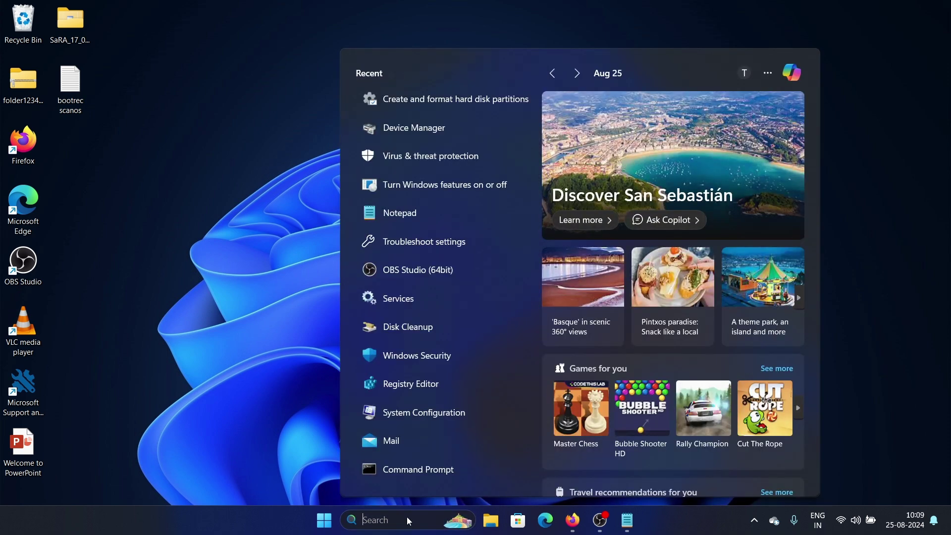
pyautogui.write('part')
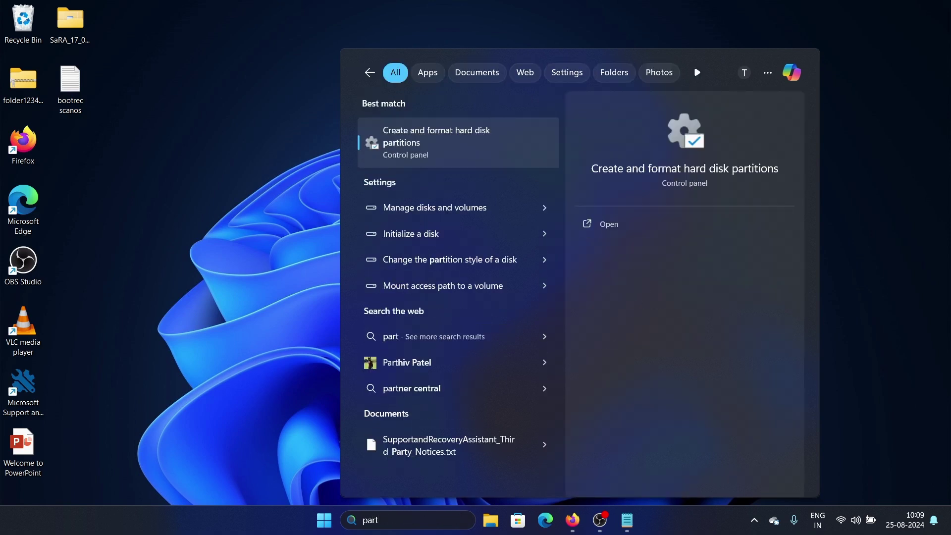
pyautogui.click(460, 142)
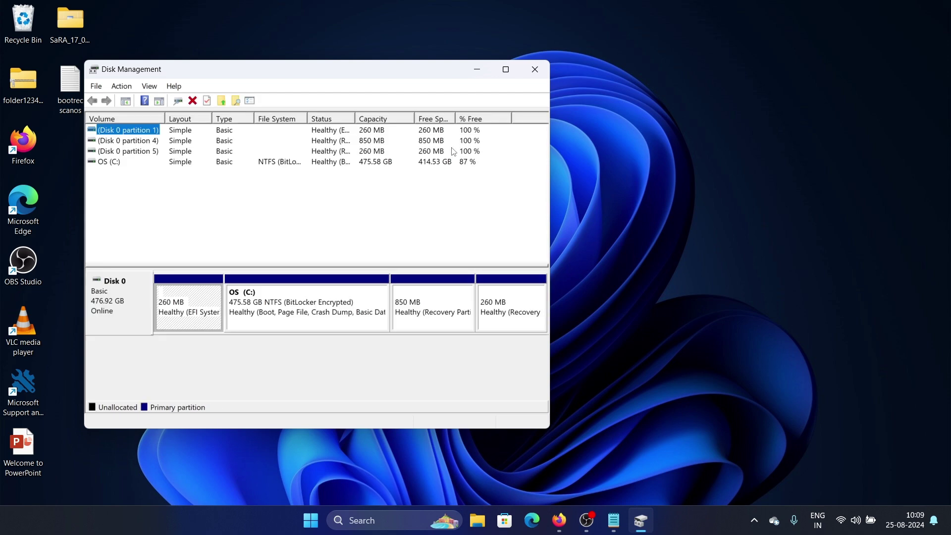
# Step: Shrink the OS (C:) volume by 100000 MB
pyautogui.click(322, 301)
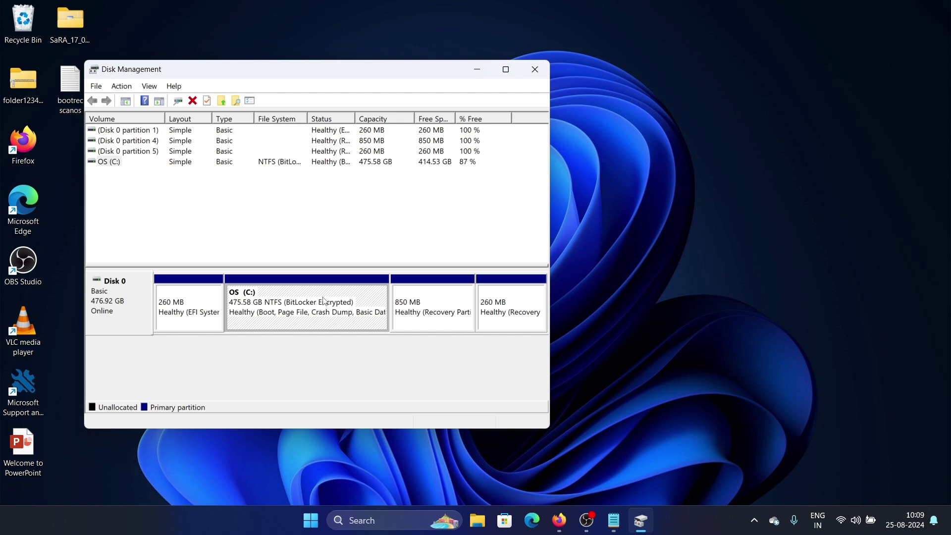
pyautogui.rightClick(324, 301)
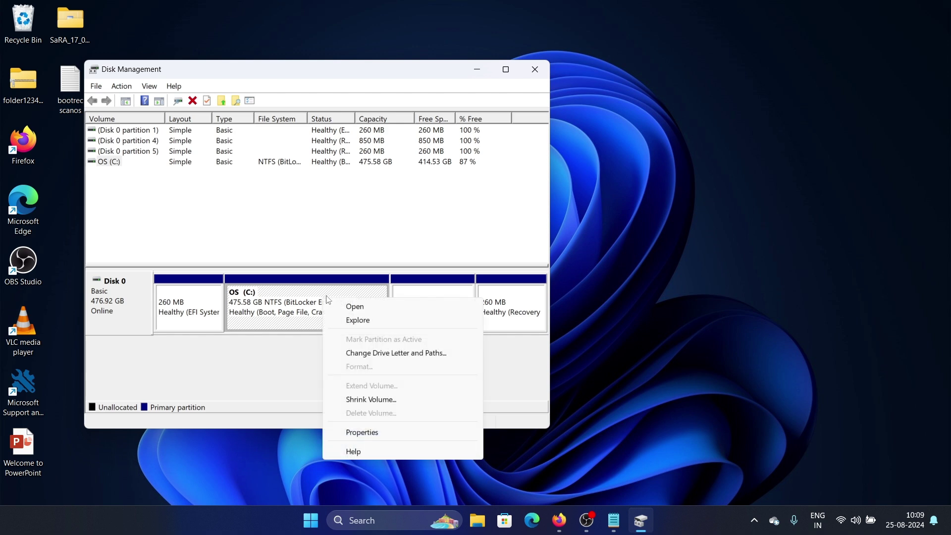
pyautogui.click(403, 404)
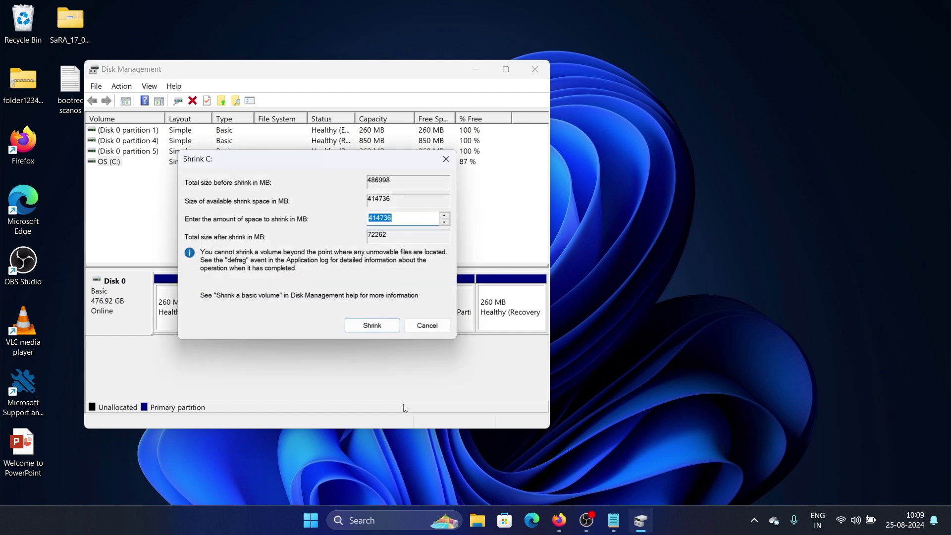
pyautogui.press('BackSpace')
pyautogui.write('100000')
pyautogui.write('0')
pyautogui.press('BackSpace')
pyautogui.click(365, 323)
pyautogui.click(379, 327)
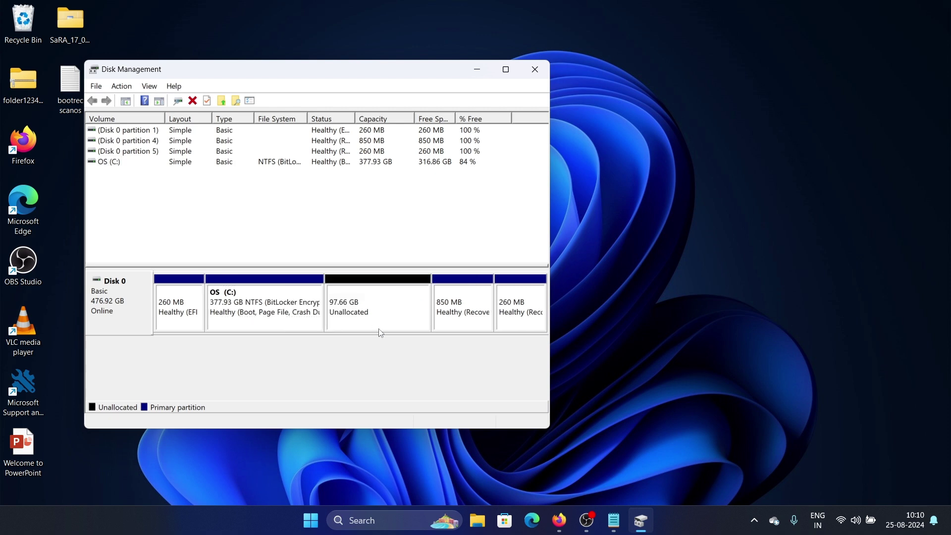
# Step: Start a new simple volume in the unallocated space on Disk 0, keeping the proposed size, and assign drive letter T
pyautogui.click(411, 307)
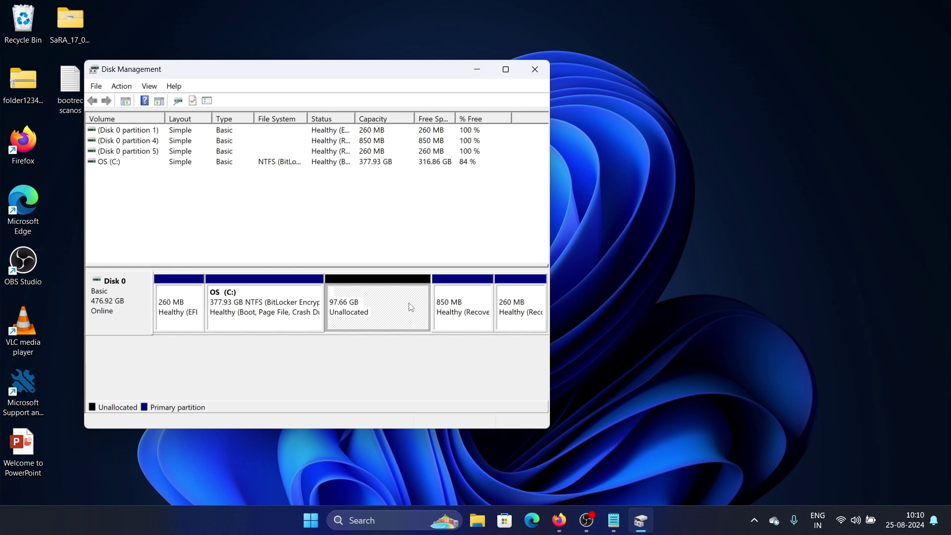
pyautogui.rightClick(411, 307)
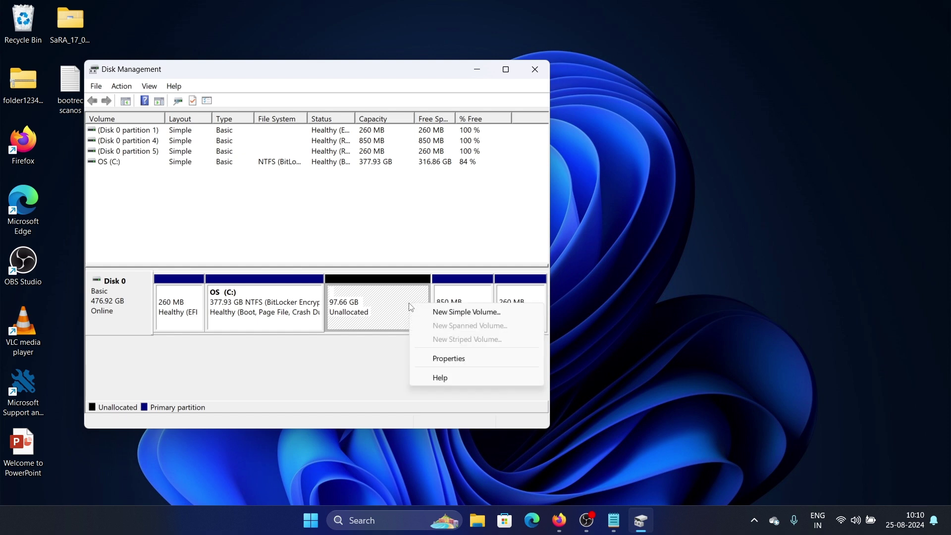
pyautogui.click(437, 317)
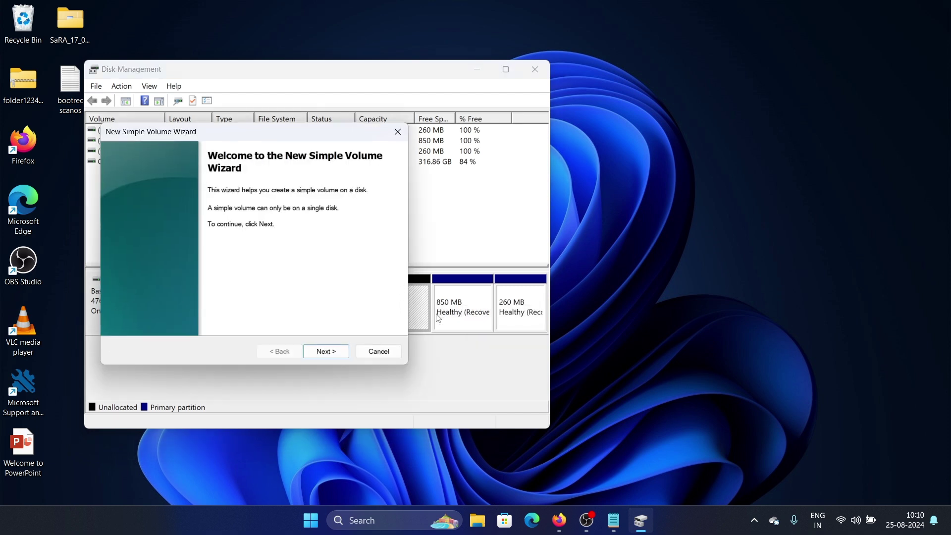
pyautogui.click(340, 352)
pyautogui.click(342, 352)
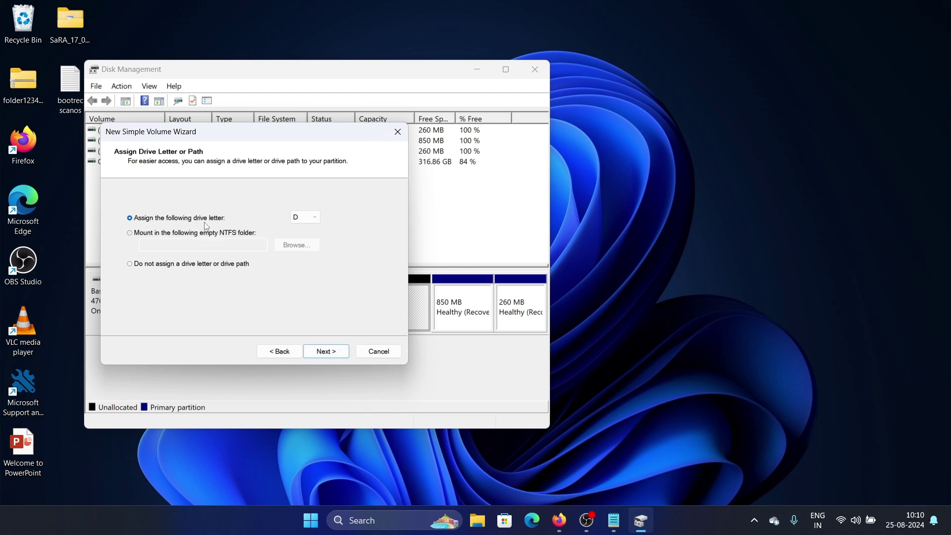
pyautogui.click(315, 221)
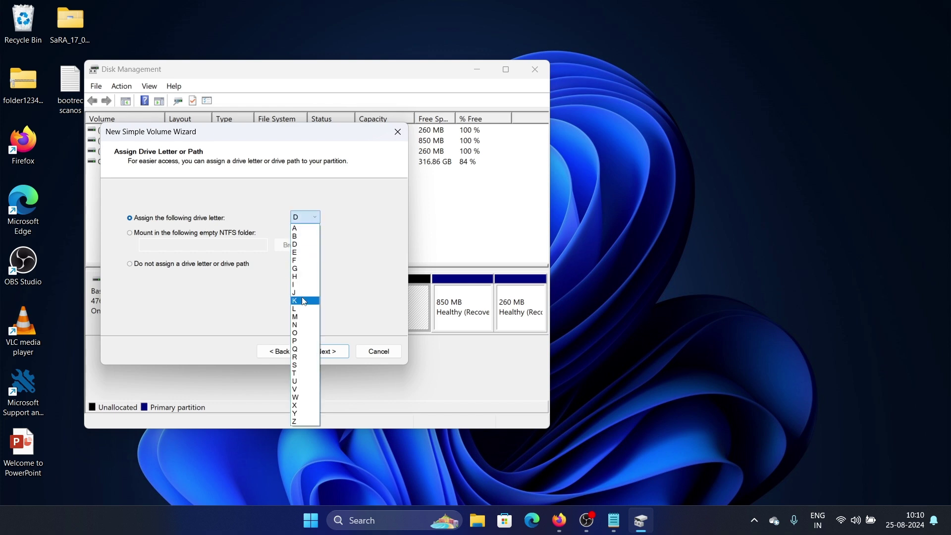
pyautogui.click(307, 374)
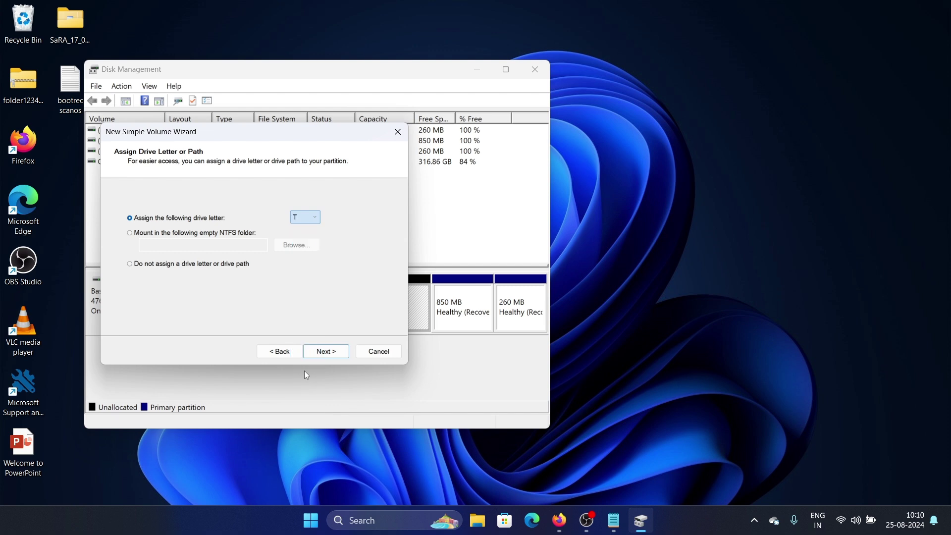
# Step: Create the volume with a quick NTFS format, default allocation unit size and label New Volume, and minimize Disk Management
pyautogui.click(337, 355)
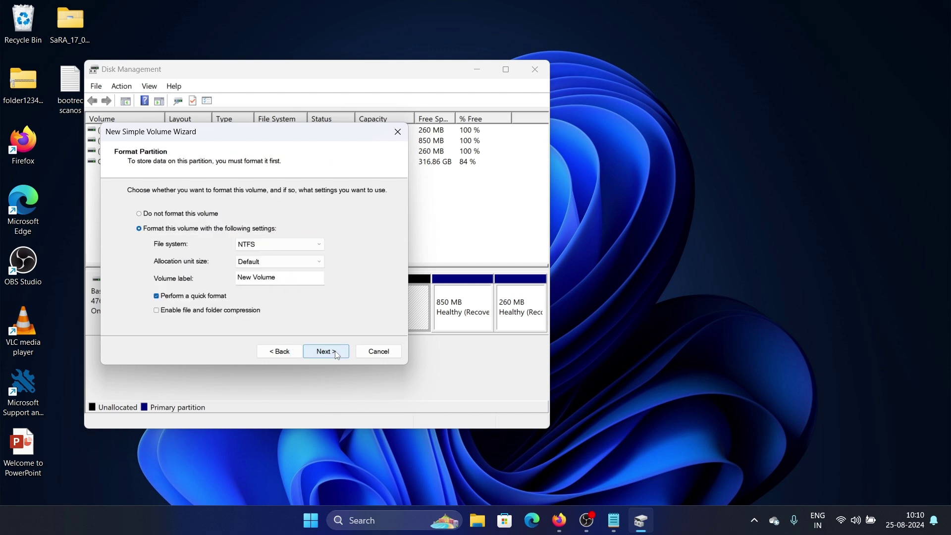
pyautogui.click(337, 356)
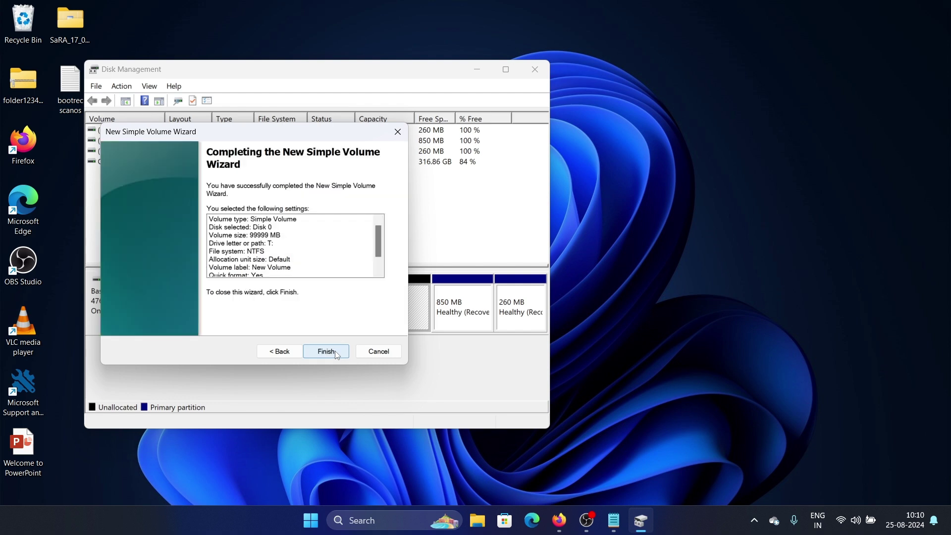
pyautogui.click(337, 356)
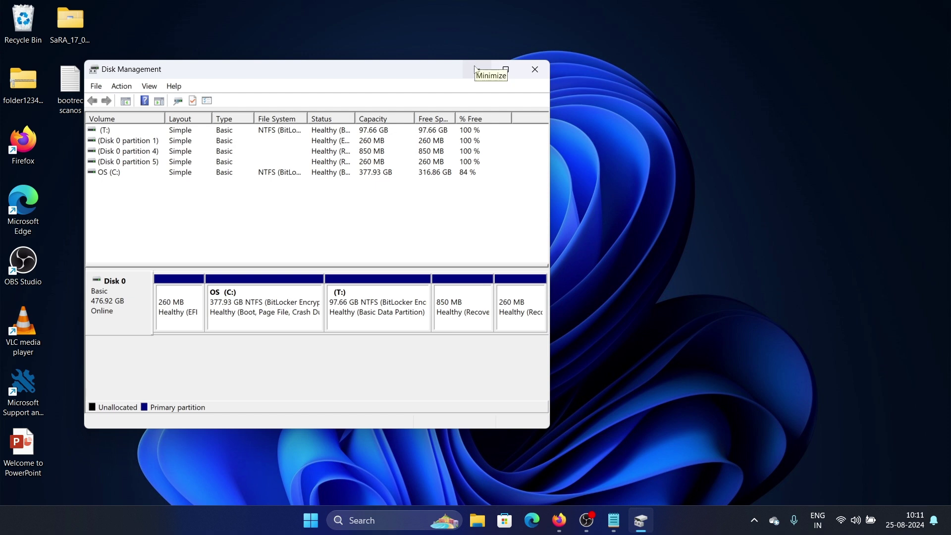
pyautogui.click(474, 69)
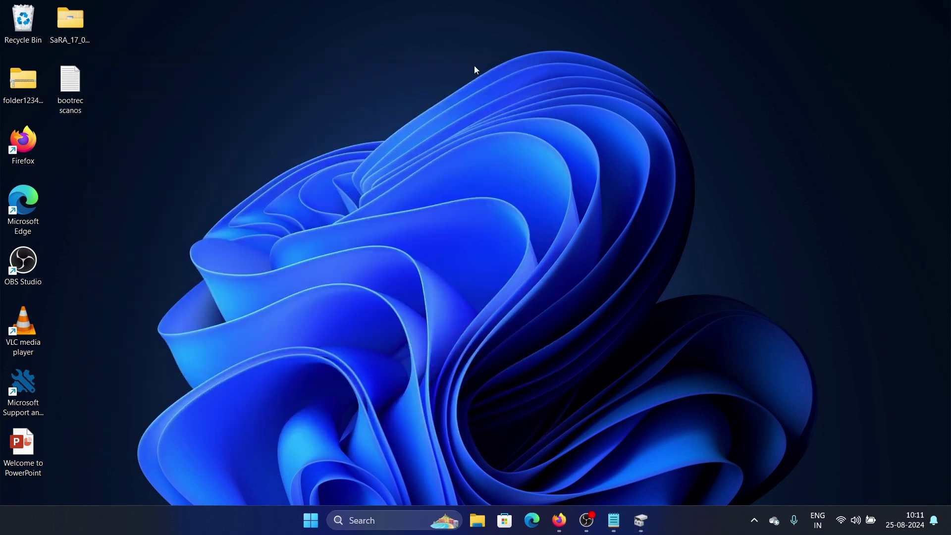